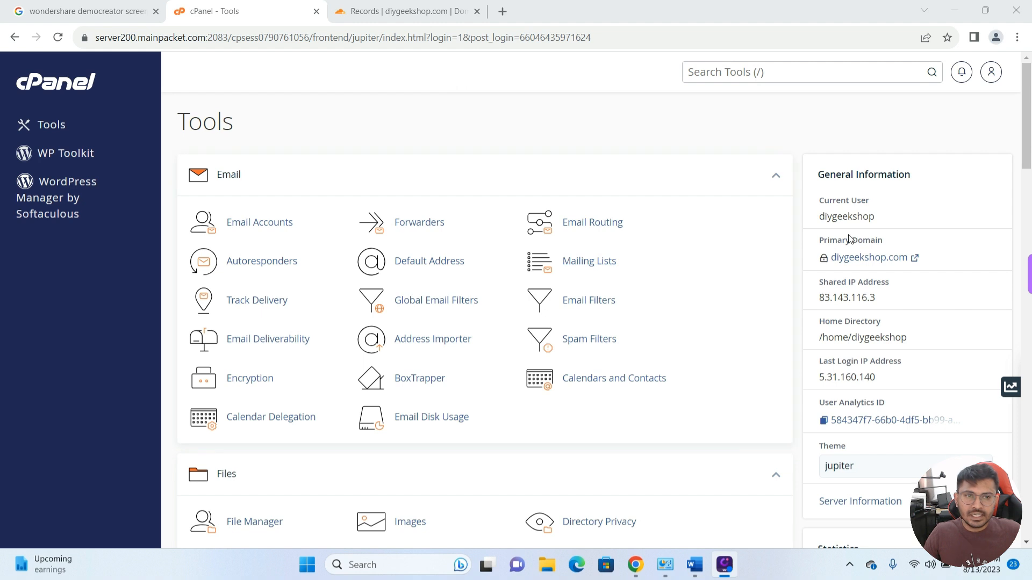
- Open the primary domain diygeekshop.com from the general information and look through its home page
left_click(890, 259)
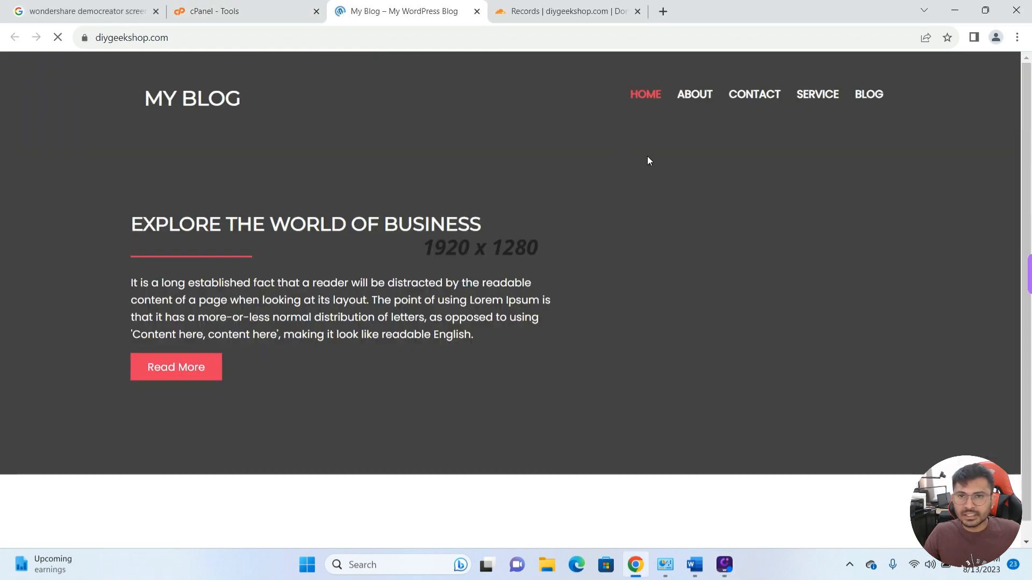
scroll(507, 161, "down", 15)
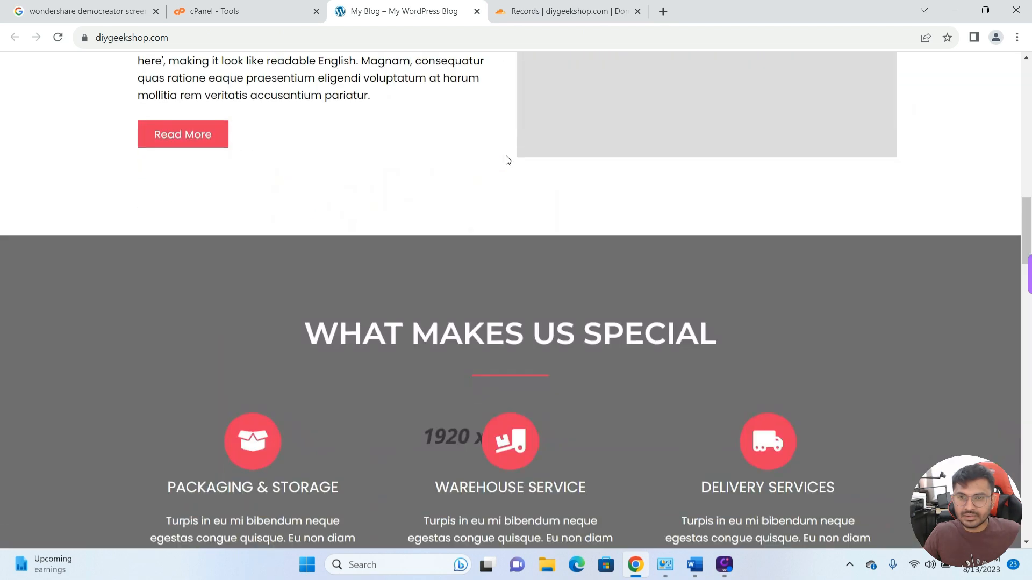
scroll(506, 160, "up", 10)
scroll(507, 160, "up", 5)
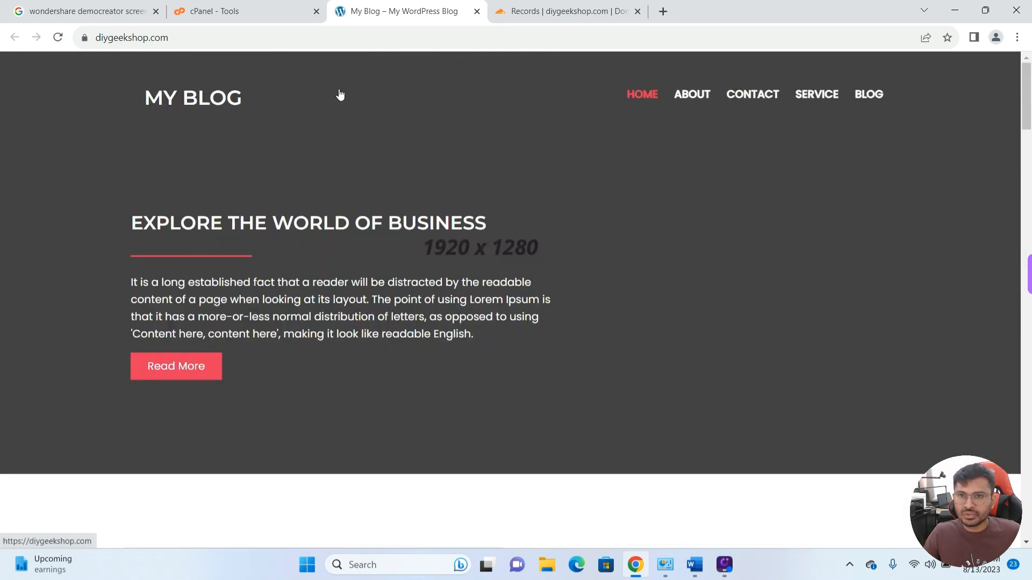
- Return to the cPanel tools and open the Domains tool
left_click(285, 13)
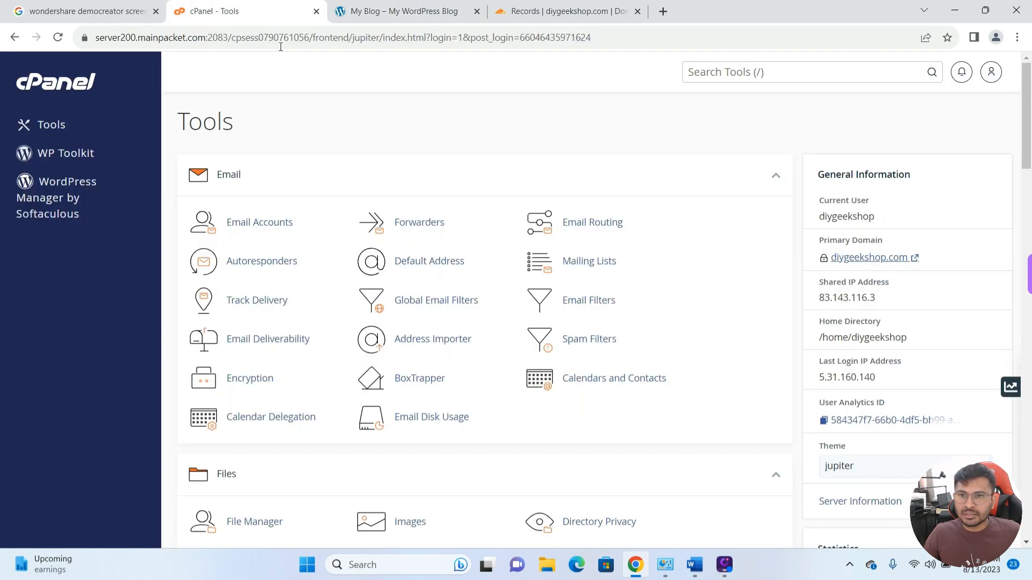
scroll(371, 225, "down", 4)
scroll(373, 231, "down", 4)
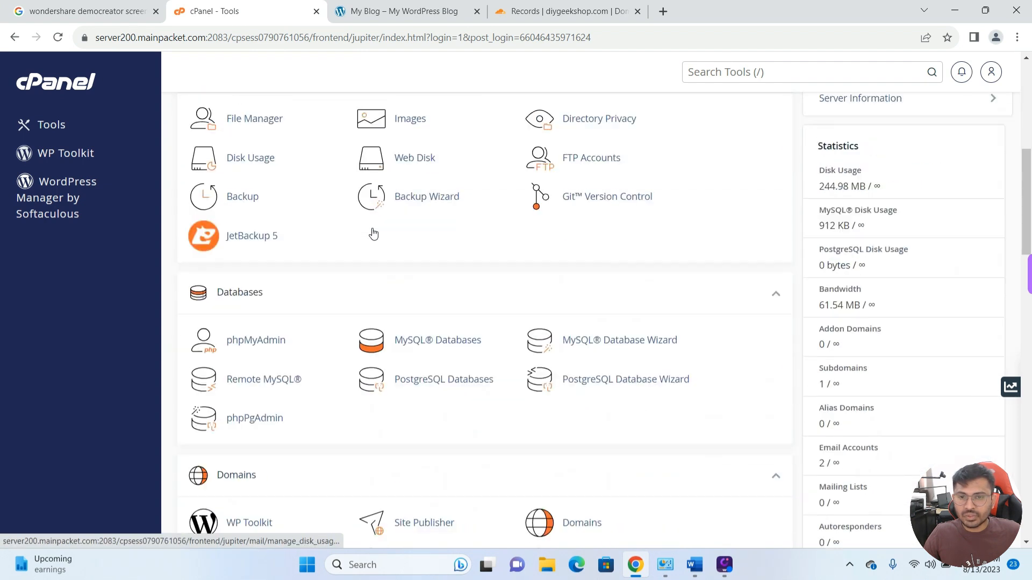
scroll(374, 232, "down", 3)
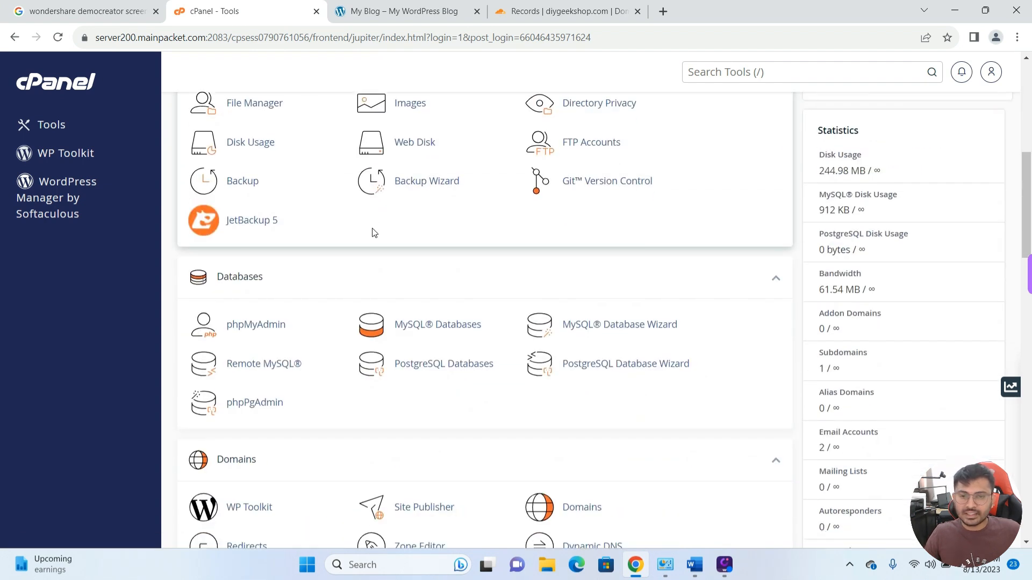
scroll(481, 353, "up", 11)
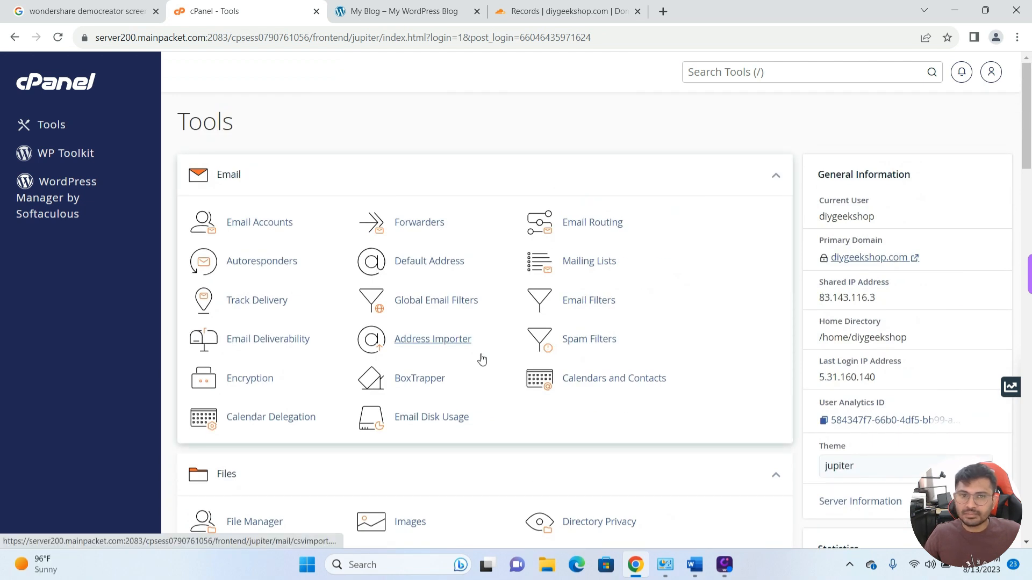
scroll(481, 359, "down", 10)
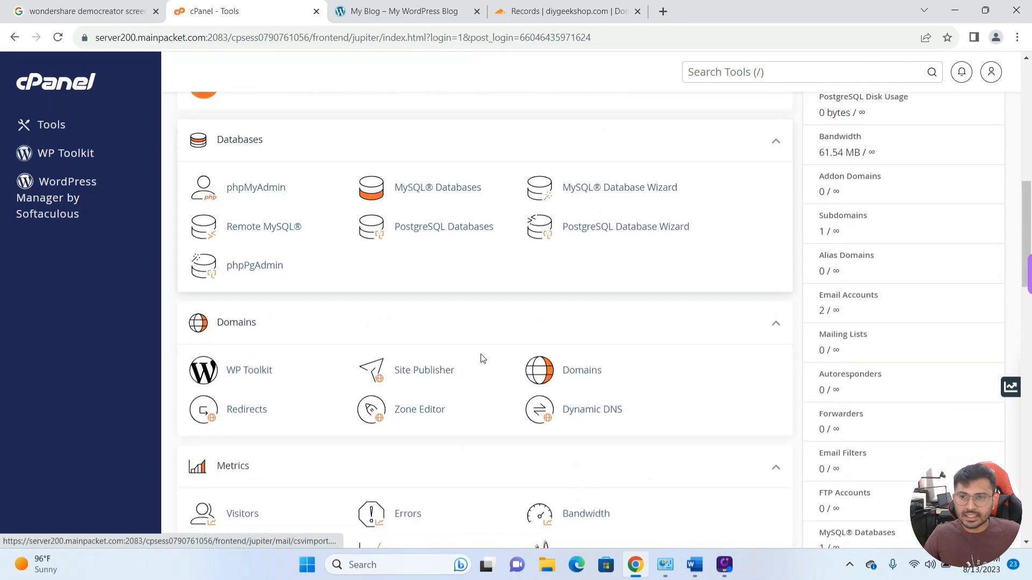
scroll(482, 359, "down", 2)
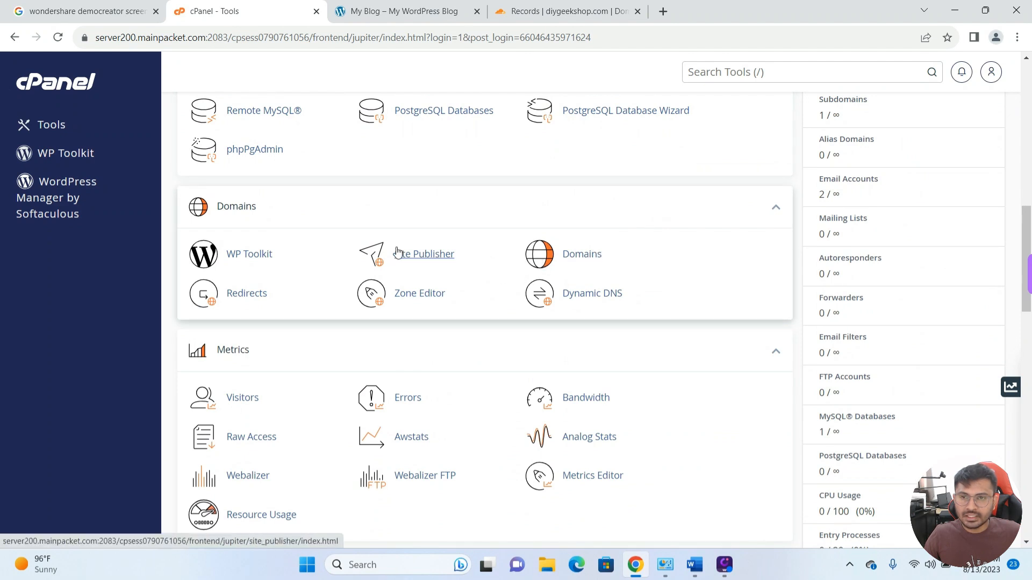
left_click(591, 259)
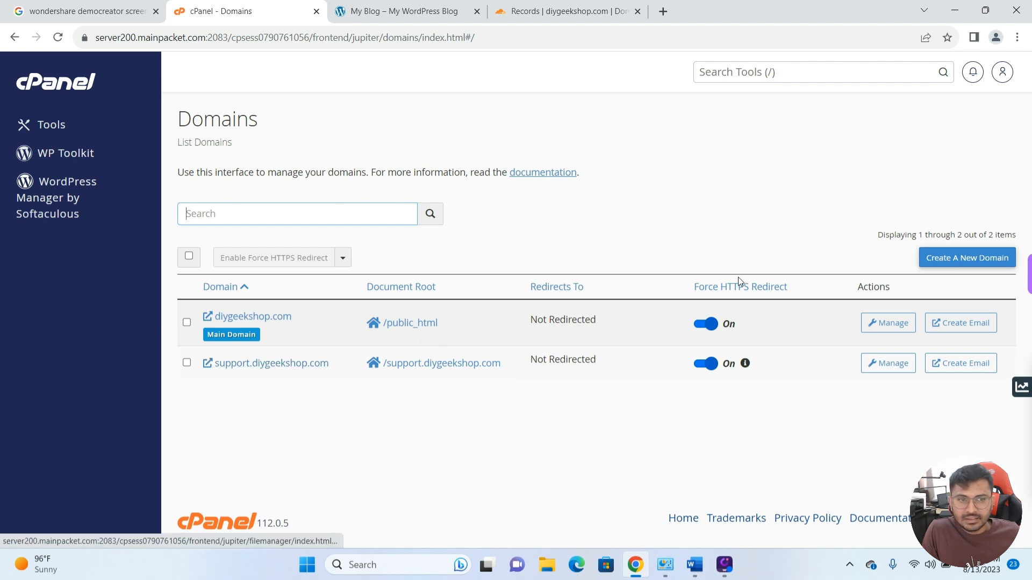
- Start a new domain named crm.diygeekshop.com with its own document root instead of sharing the one of diygeekshop.com
left_click(945, 263)
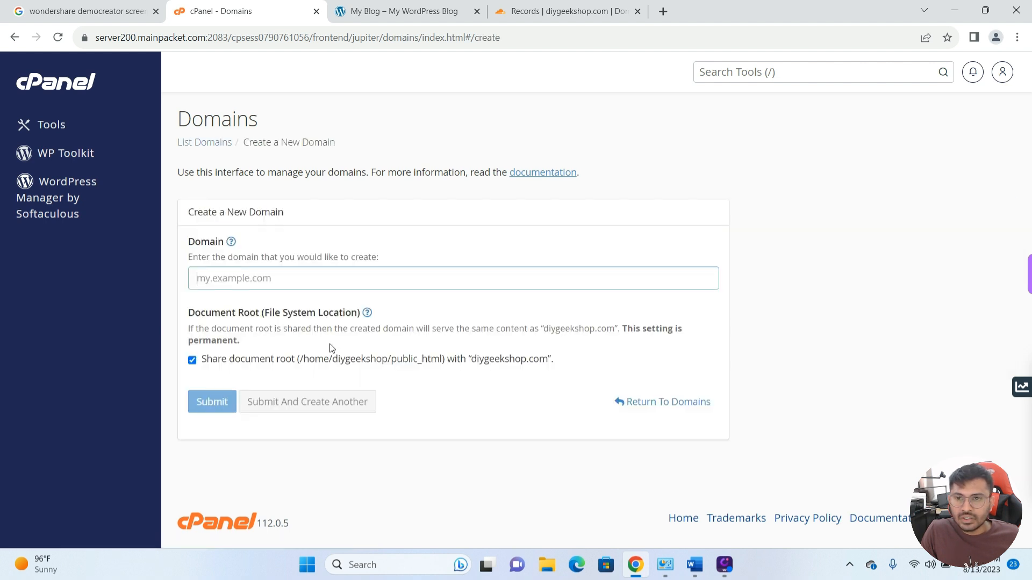
left_click(246, 278)
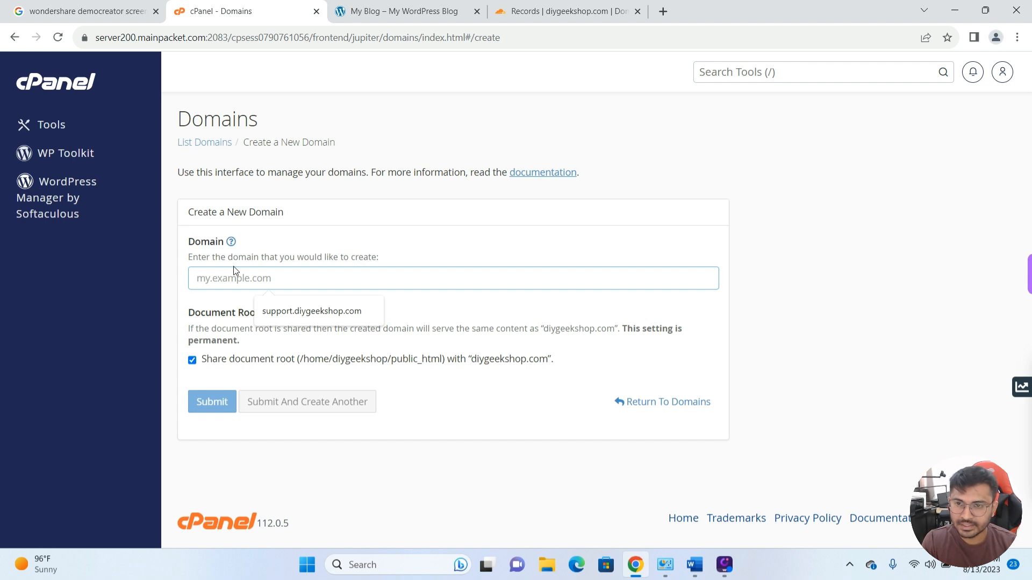
type("crm.di")
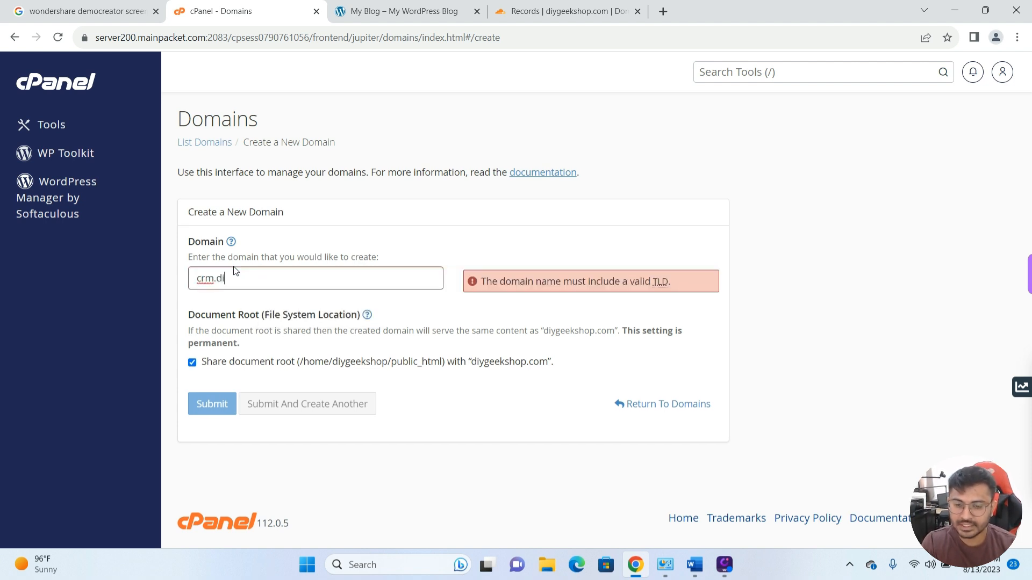
type("ygeekshopcp")
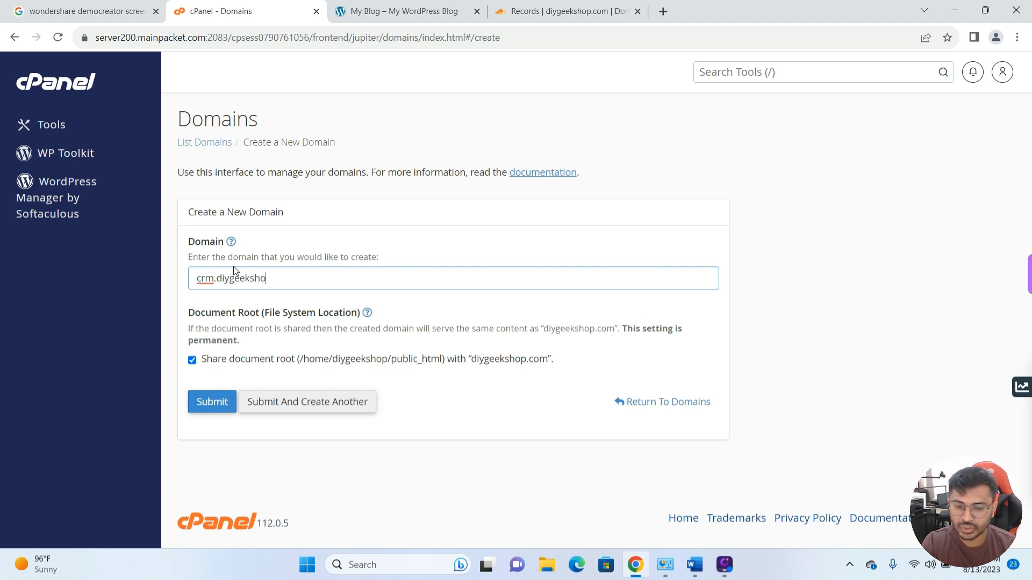
key("BackSpace")
key("BackSpace")
type(".com")
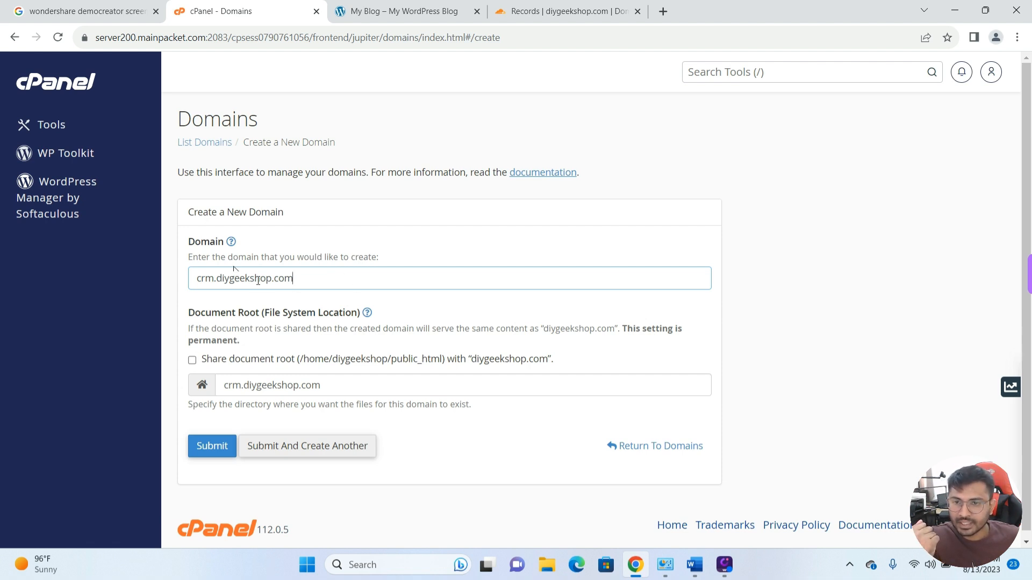
- Review the document root directory crm.diygeekshop.com and submit the new domain
left_click(367, 391)
left_click_drag(366, 391, 217, 391)
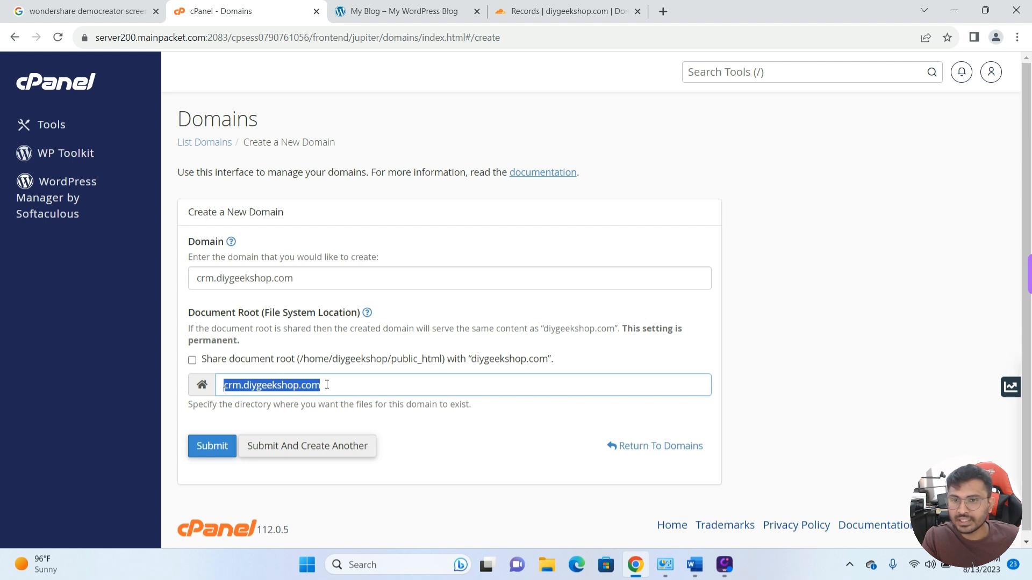
left_click_drag(327, 385, 227, 397)
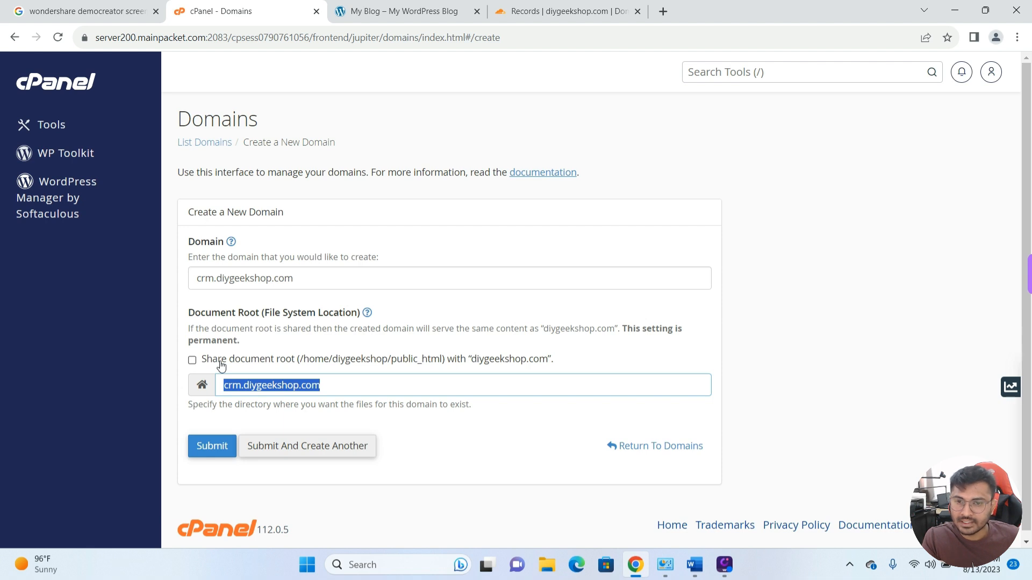
left_click(330, 386)
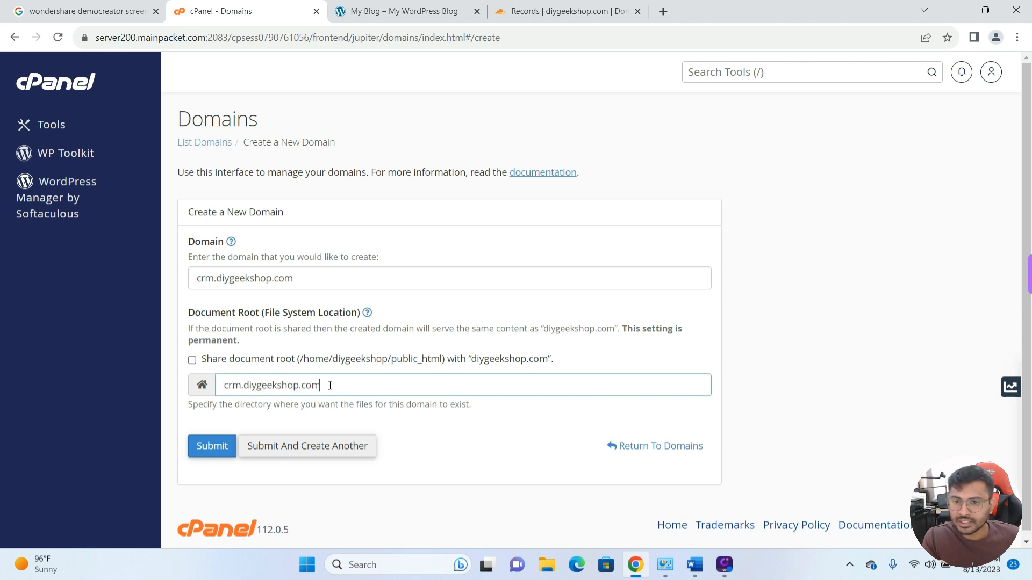
left_click_drag(351, 391, 227, 391)
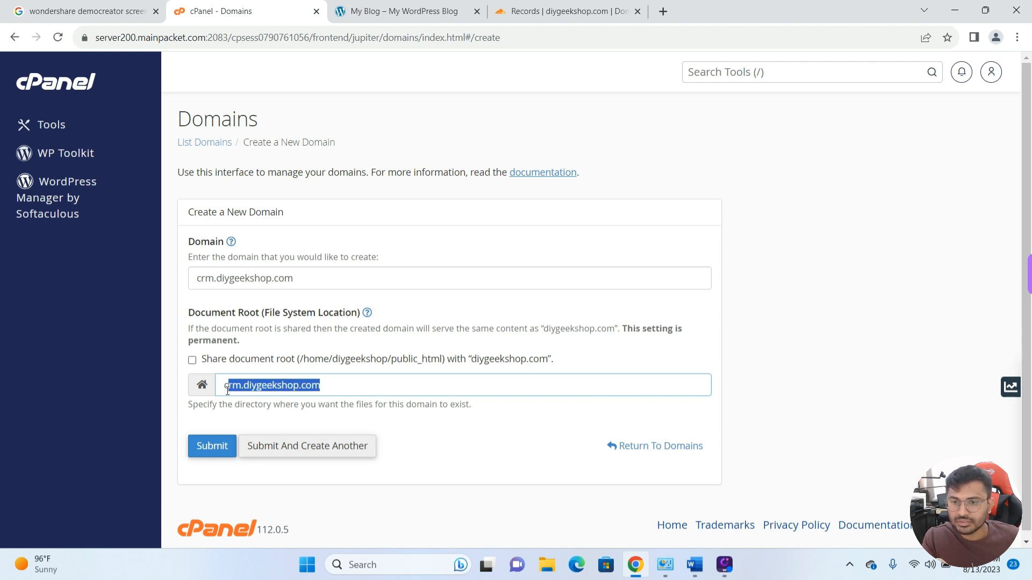
left_click(221, 453)
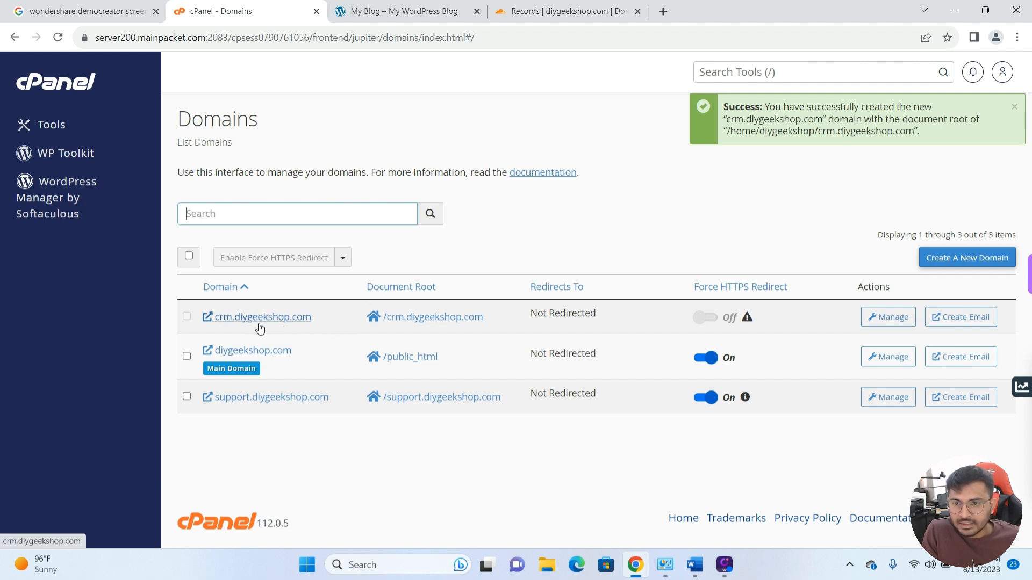
- Open crm.diygeekshop.com from the domain list to check whether it loads, and return to cPanel
left_click(286, 323)
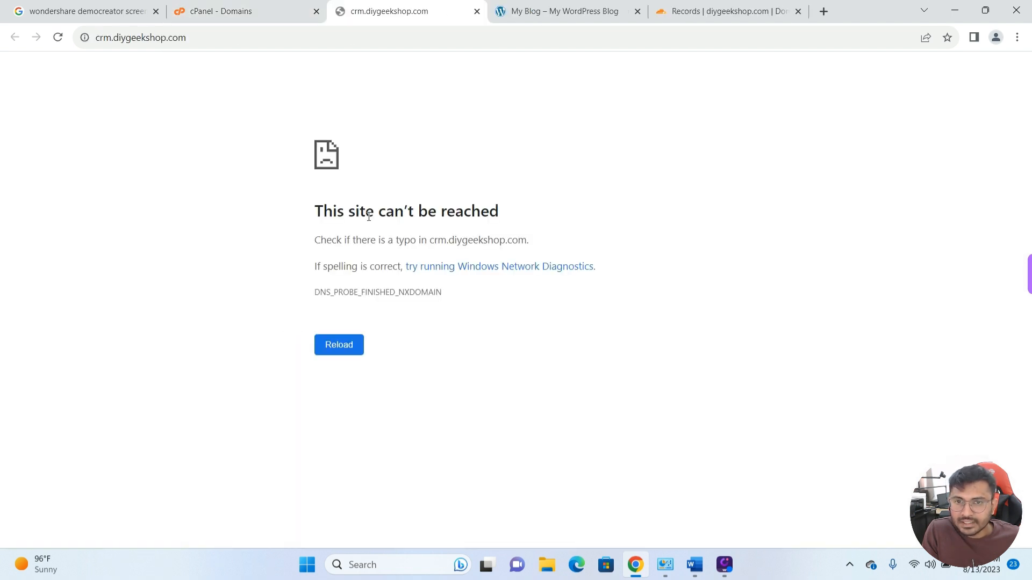
left_click(222, 11)
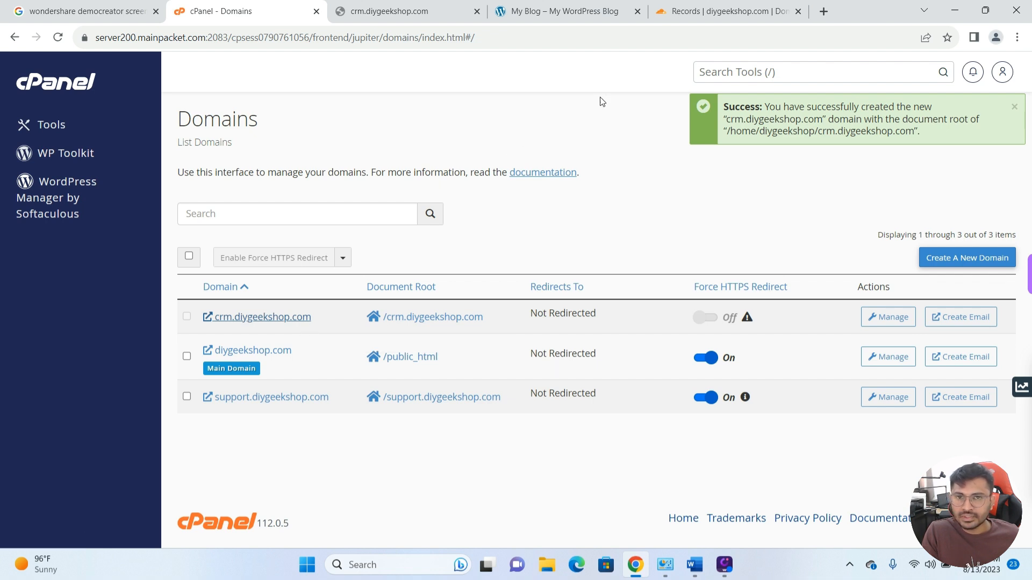
- Switch to the Cloudflare DNS records of diygeekshop.com and start adding a new A record
left_click(716, 12)
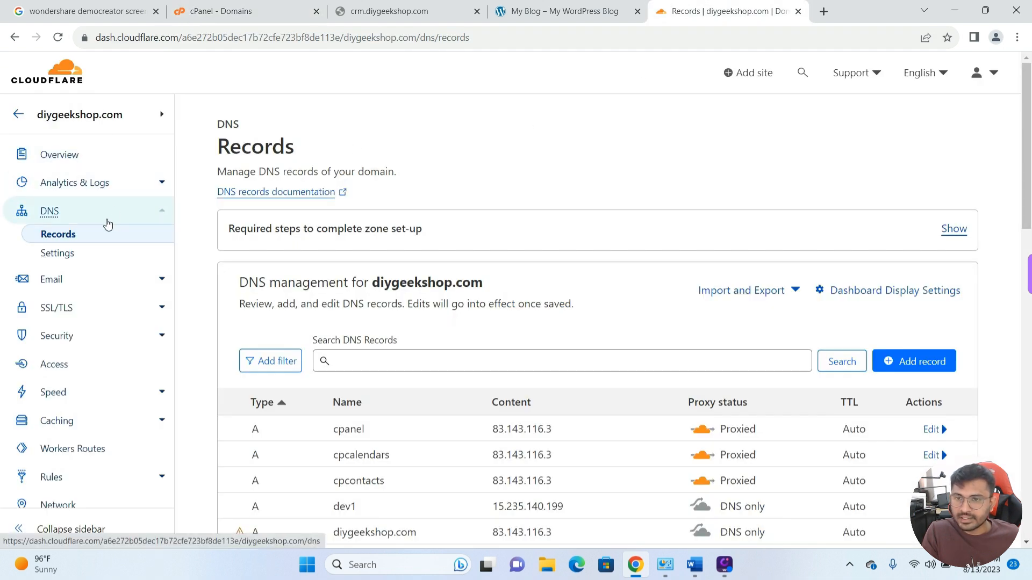
scroll(494, 350, "down", 2)
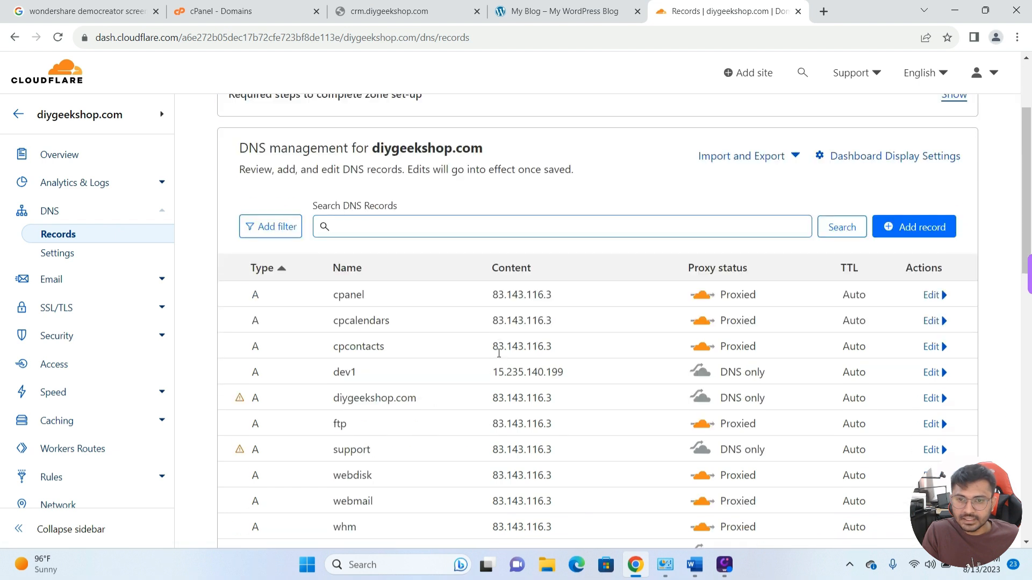
scroll(486, 322, "down", 2)
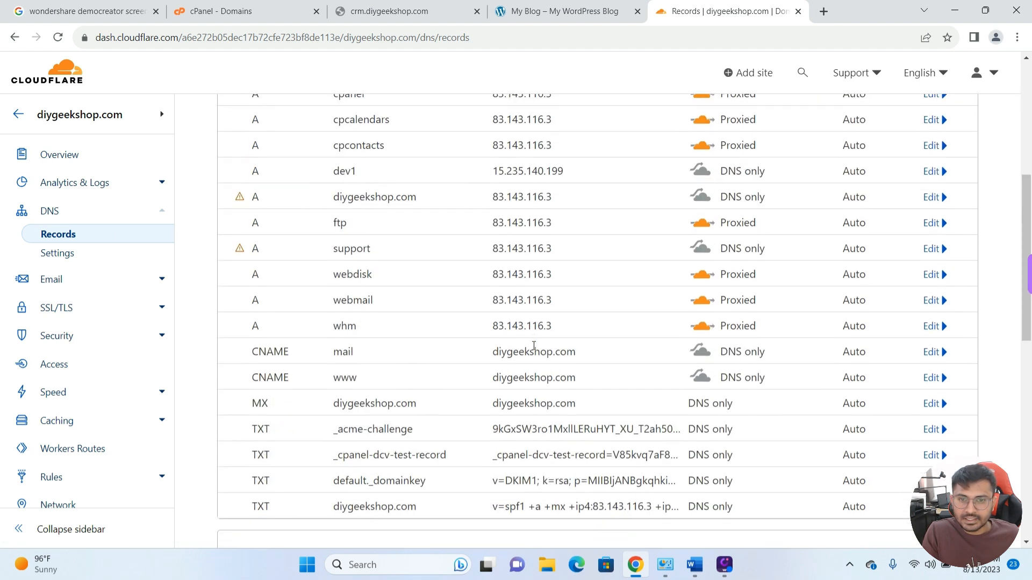
scroll(535, 350, "up", 3)
left_click(751, 295)
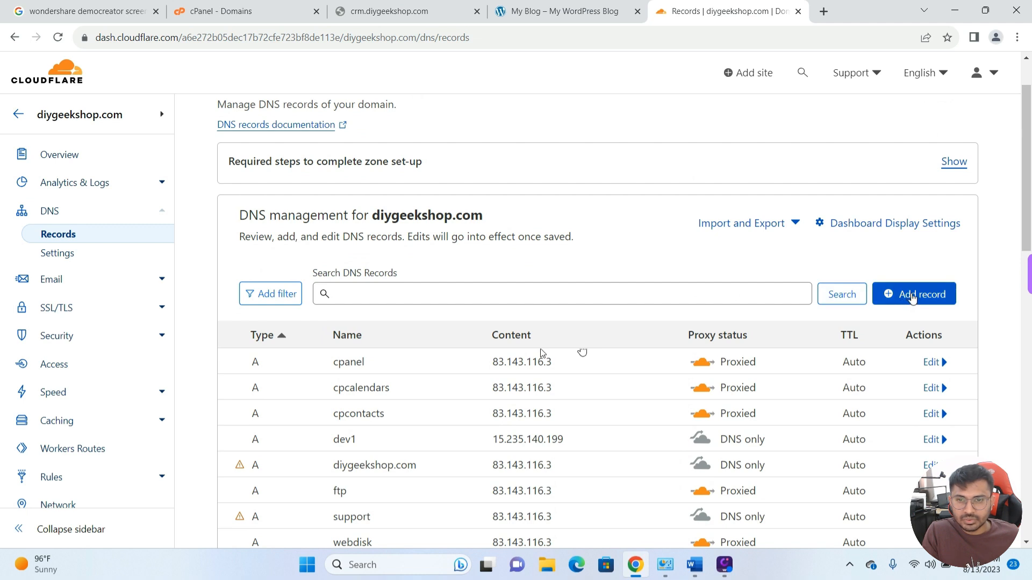
left_click(915, 295)
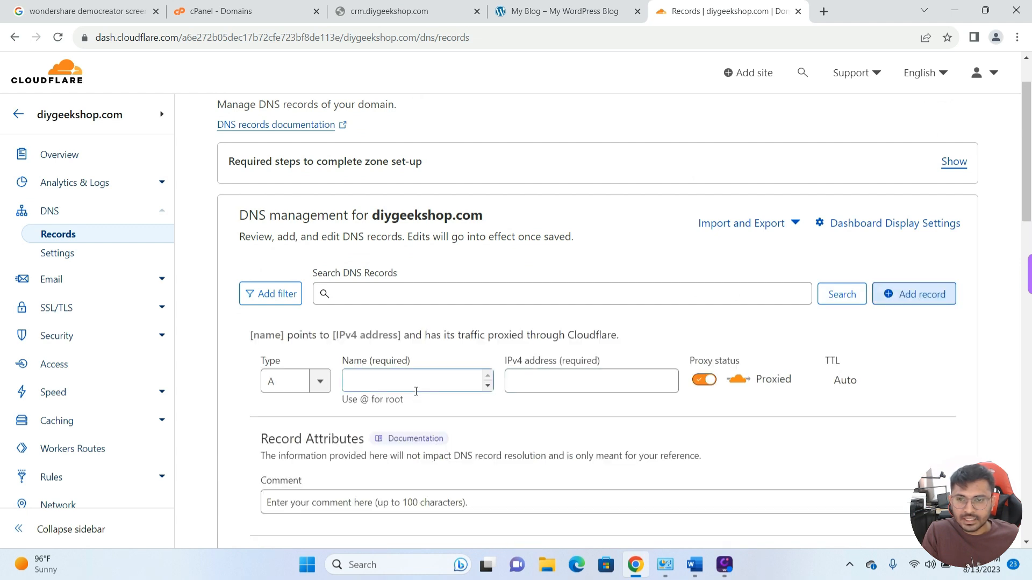
left_click(479, 374)
left_click(540, 379)
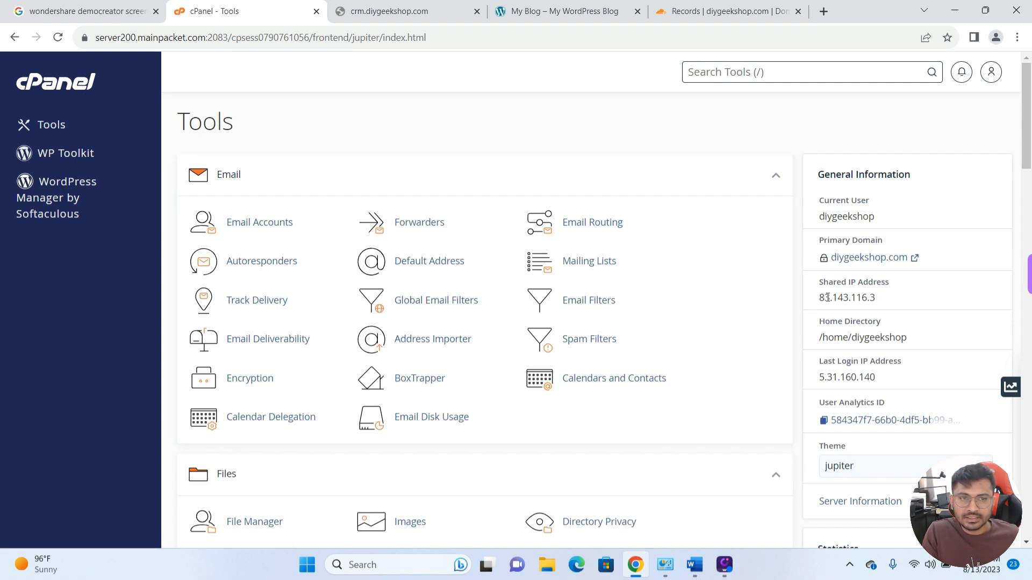
- Copy the shared IP address 83.143.116.3 from cPanel into the new Cloudflare record's IPv4 address
left_click_drag(882, 299, 811, 297)
key("ctrl+c")
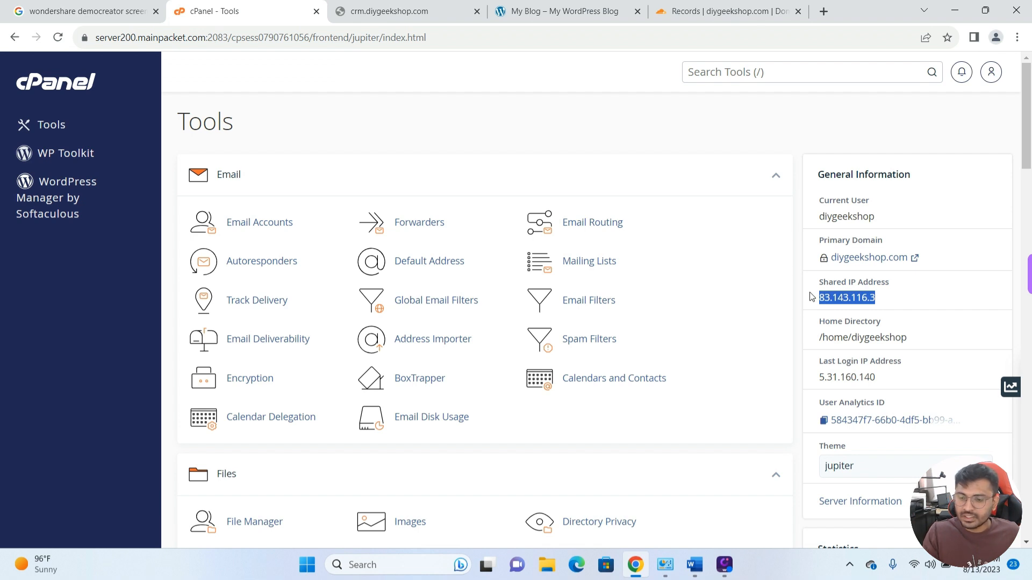
left_click(727, 12)
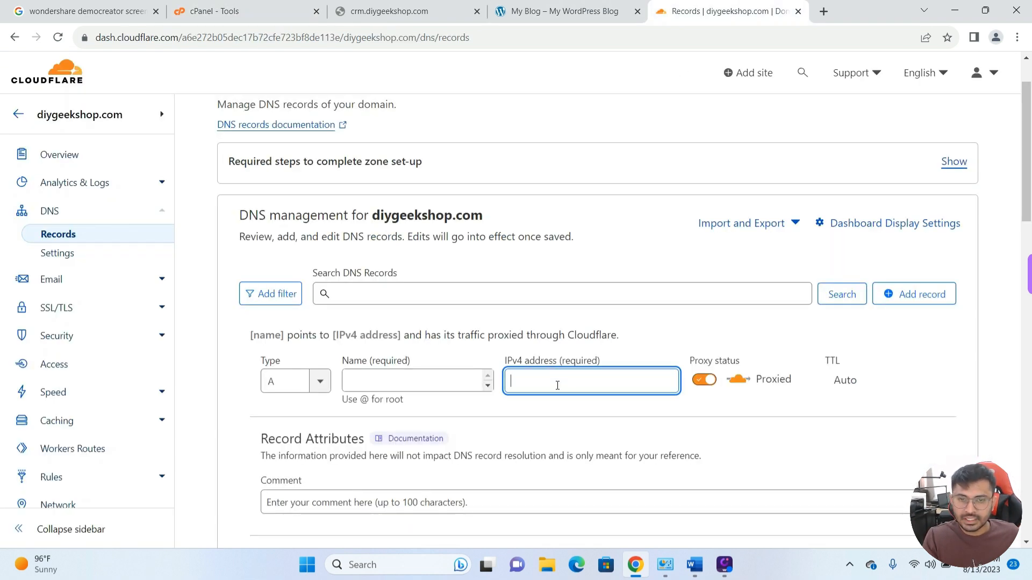
key("ctrl+v")
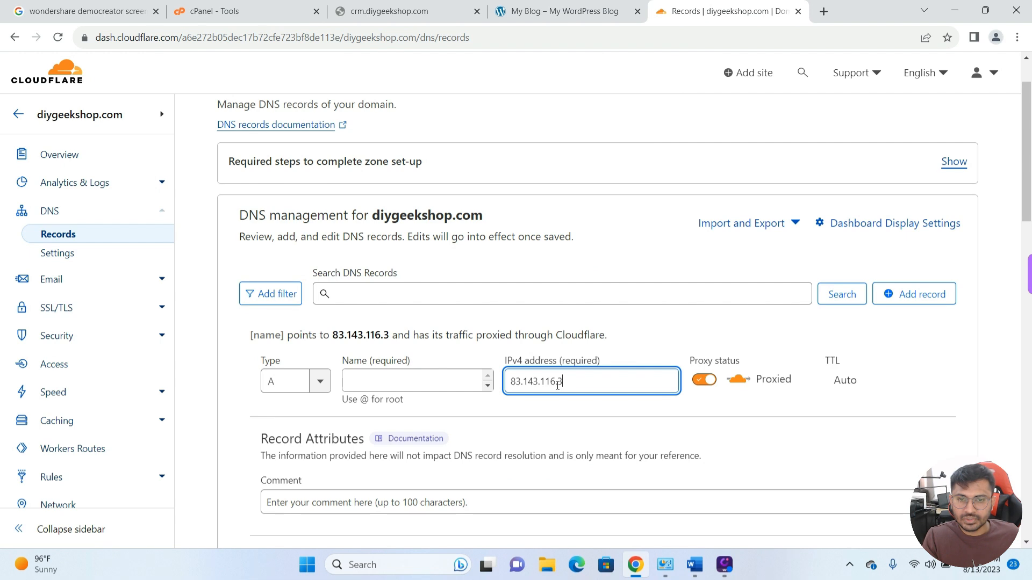
- Set the new A record's proxy status to DNS only and its name to crm
left_click(704, 380)
left_click(650, 382)
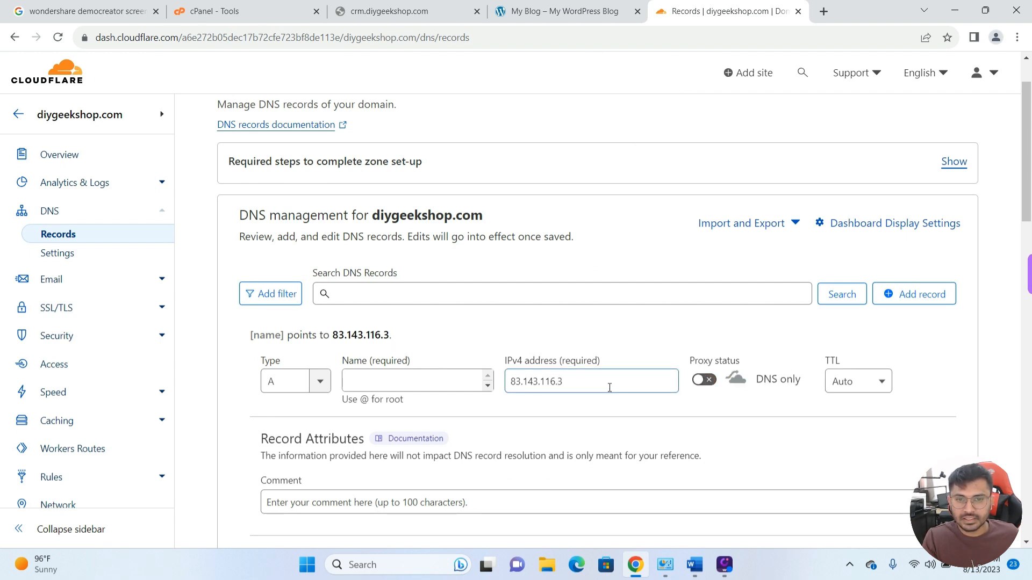
left_click(434, 383)
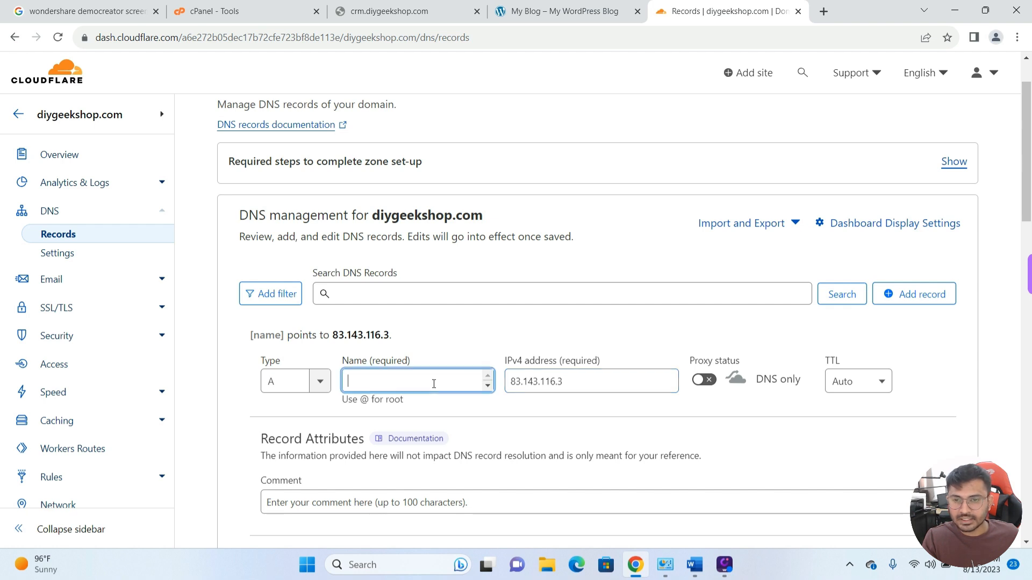
type("crm")
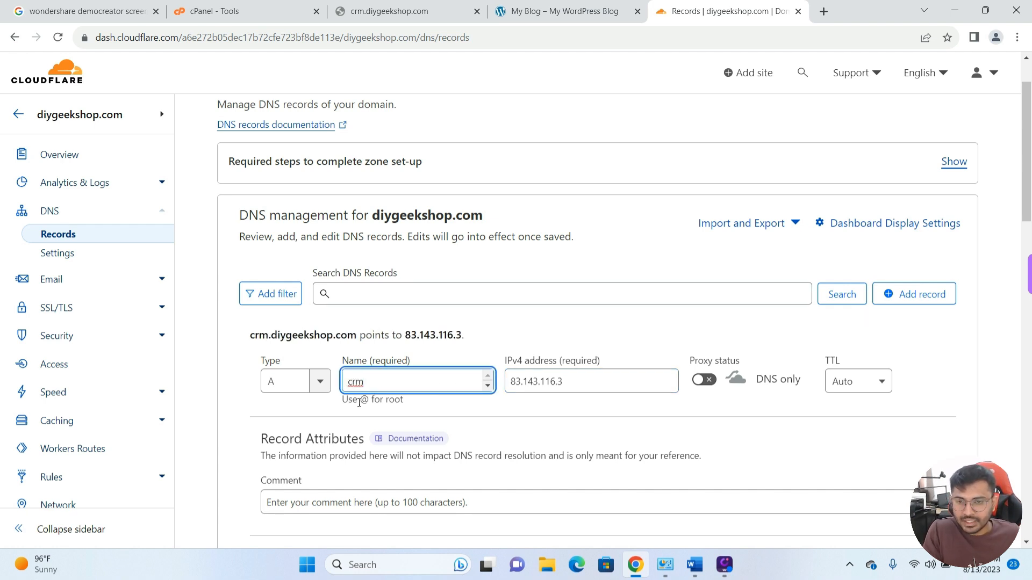
left_click_drag(380, 373, 293, 327)
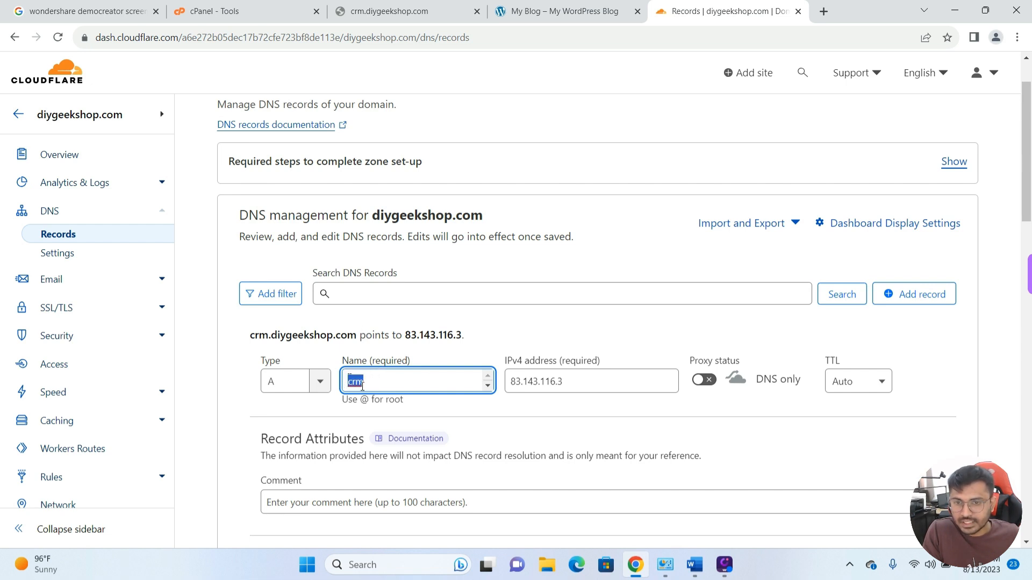
- Save the new crm A record in the DNS records of diygeekshop.com
left_click(389, 383)
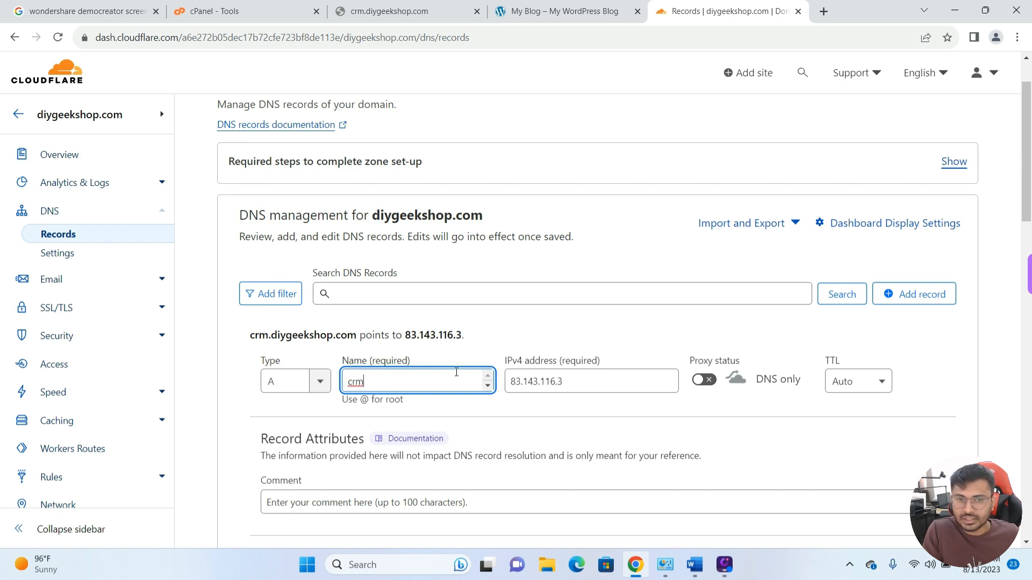
scroll(778, 422, "down", 3)
left_click(930, 363)
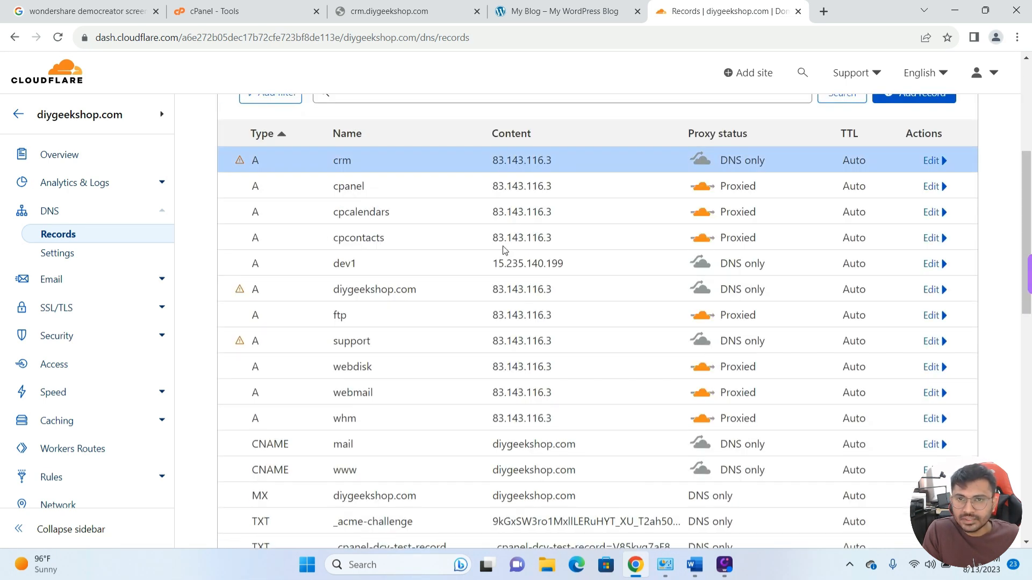
- Reload the crm.diygeekshop.com page to check whether the subdomain resolves
scroll(501, 236, "up", 5)
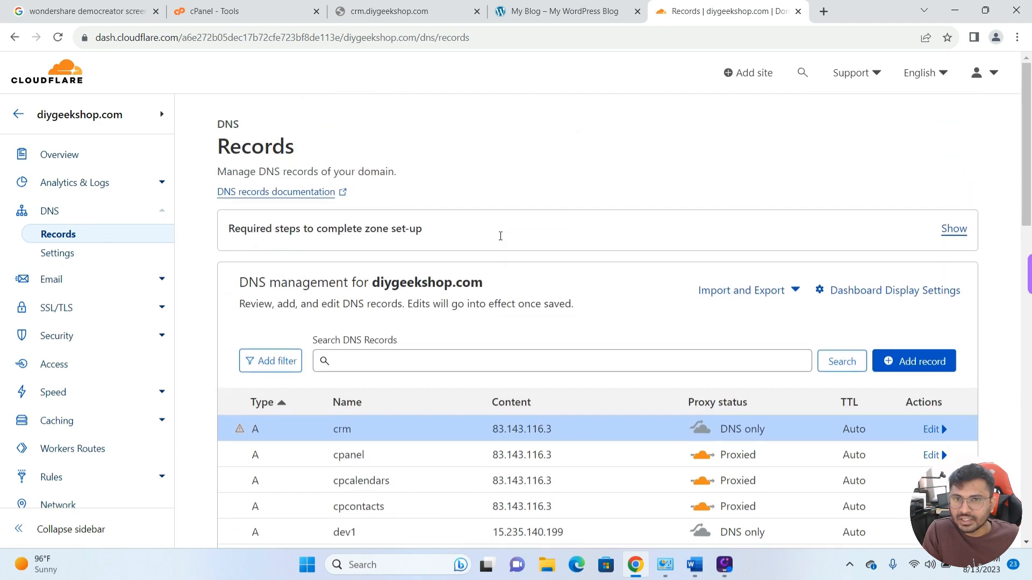
left_click(411, 17)
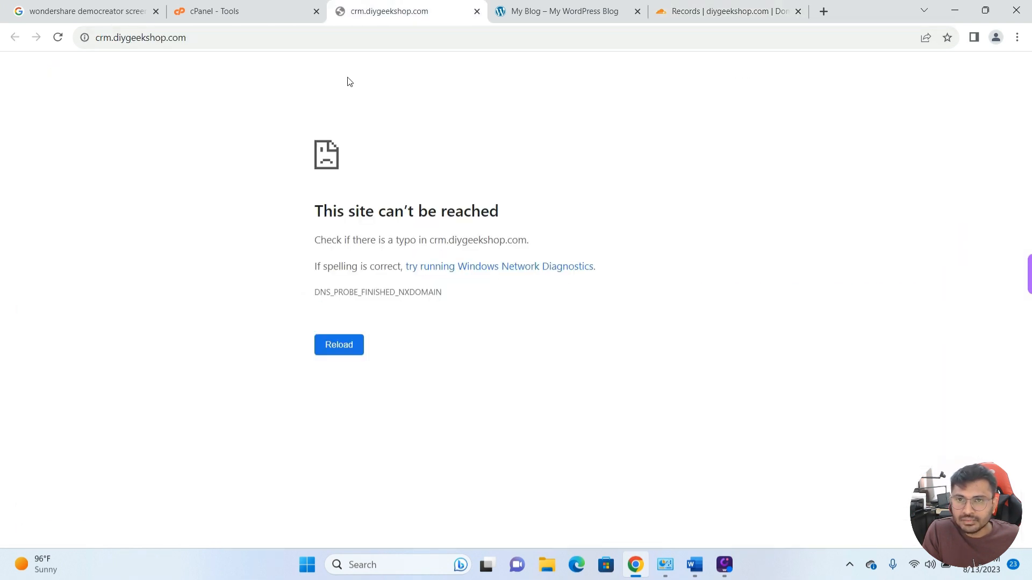
left_click(58, 37)
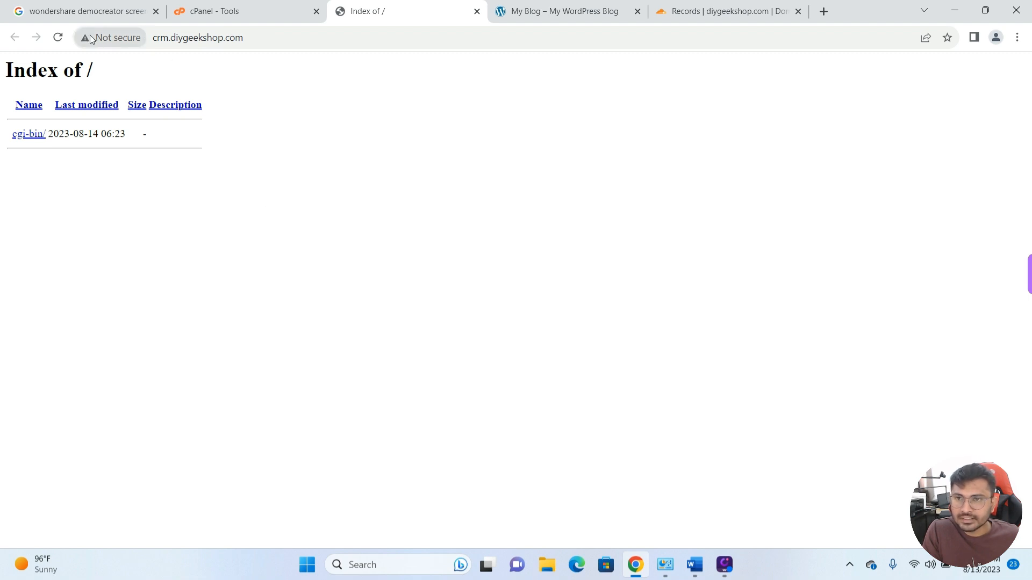
- Return to cPanel and turn on Force HTTPS Redirect for crm.diygeekshop.com in the Domains list
left_click(248, 17)
scroll(403, 288, "down", 6)
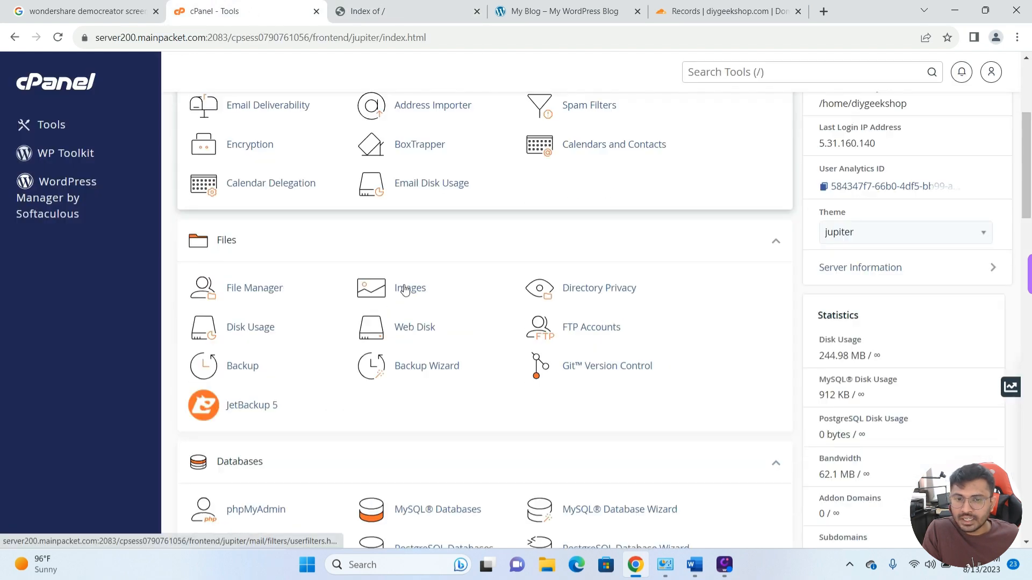
scroll(495, 312, "down", 6)
left_click(580, 257)
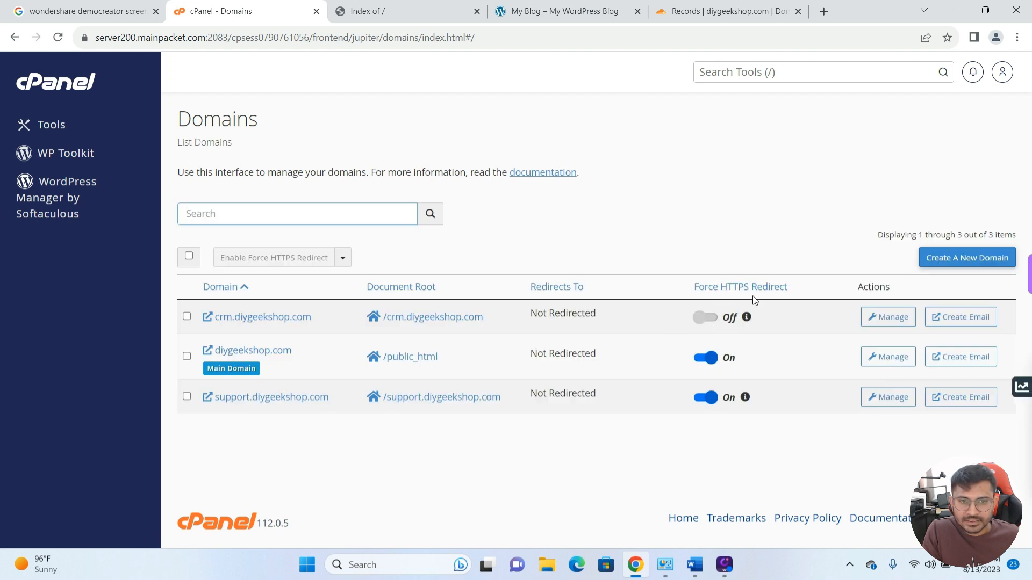
left_click(706, 321)
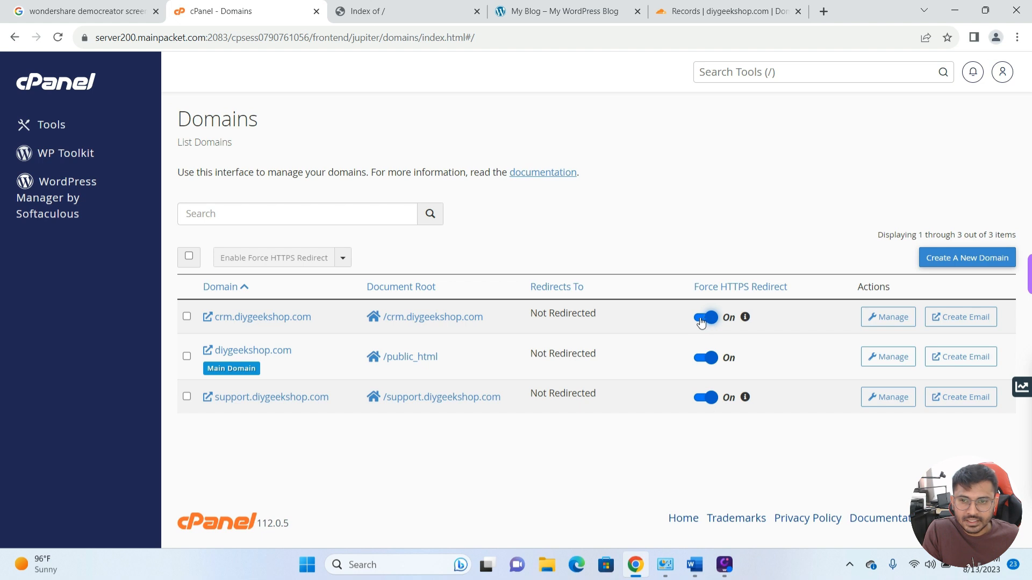
- Open crm.diygeekshop.com from the domain list and check its connection security information
left_click(257, 318)
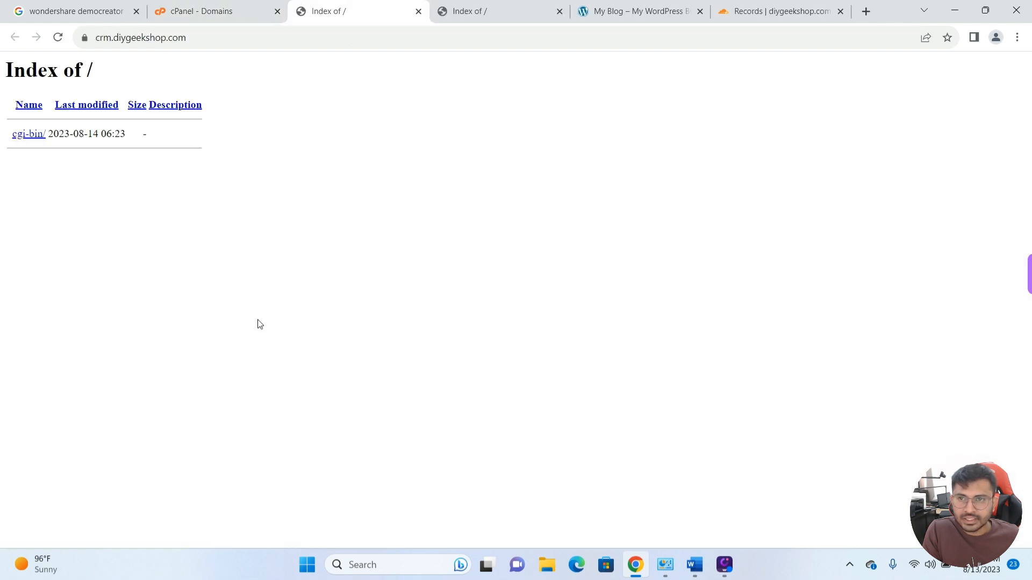
left_click(84, 37)
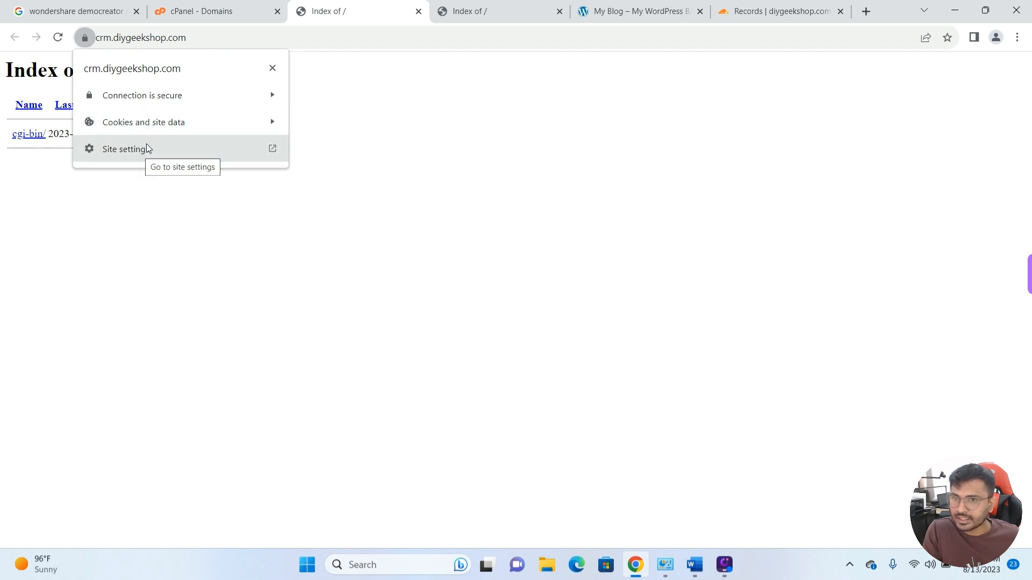
left_click(312, 108)
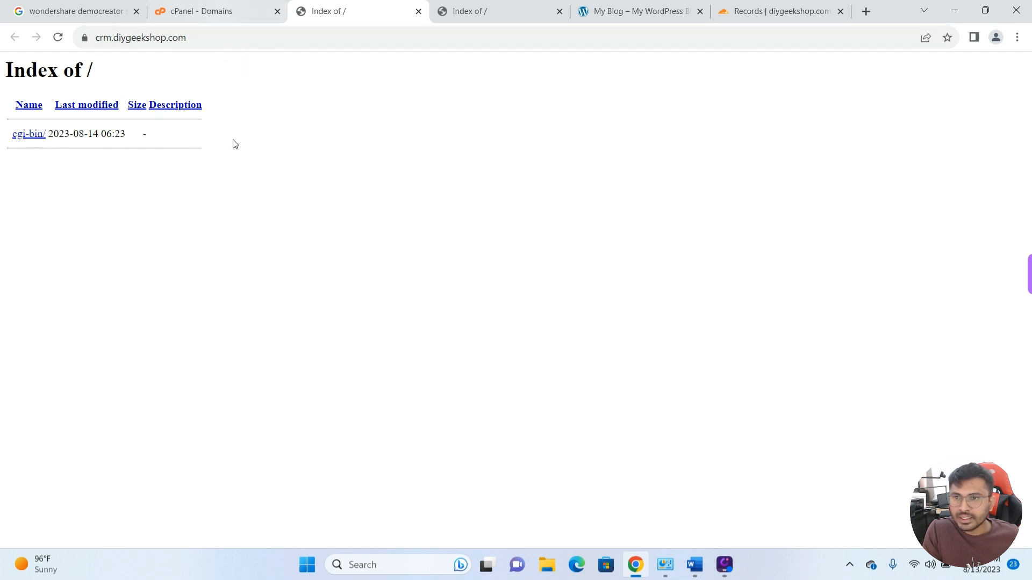
- Examine the contents of the crm.diygeekshop.com folder in cPanel's File Manager, and return to the cPanel Tools page
left_click(213, 11)
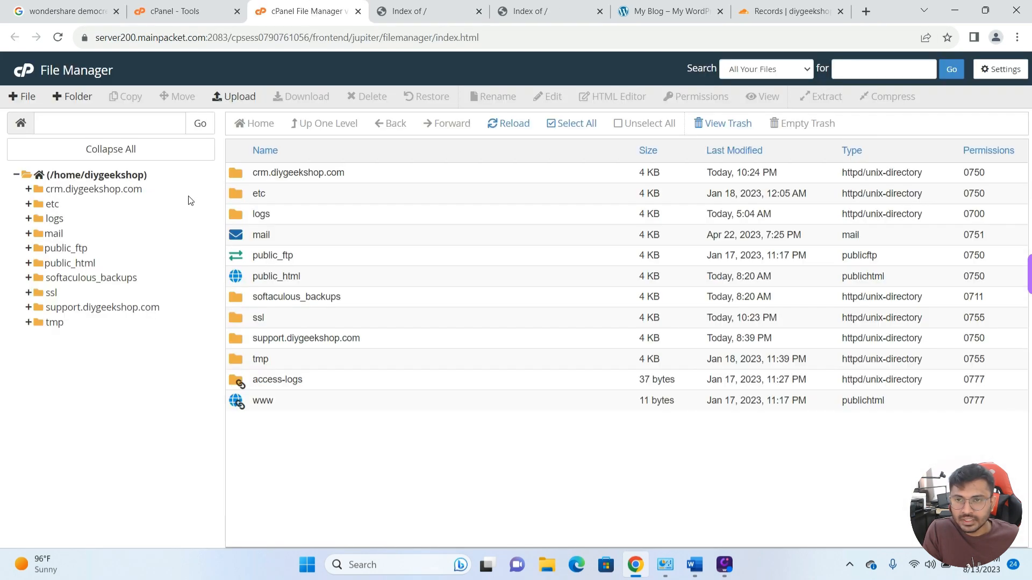
double_click(252, 176)
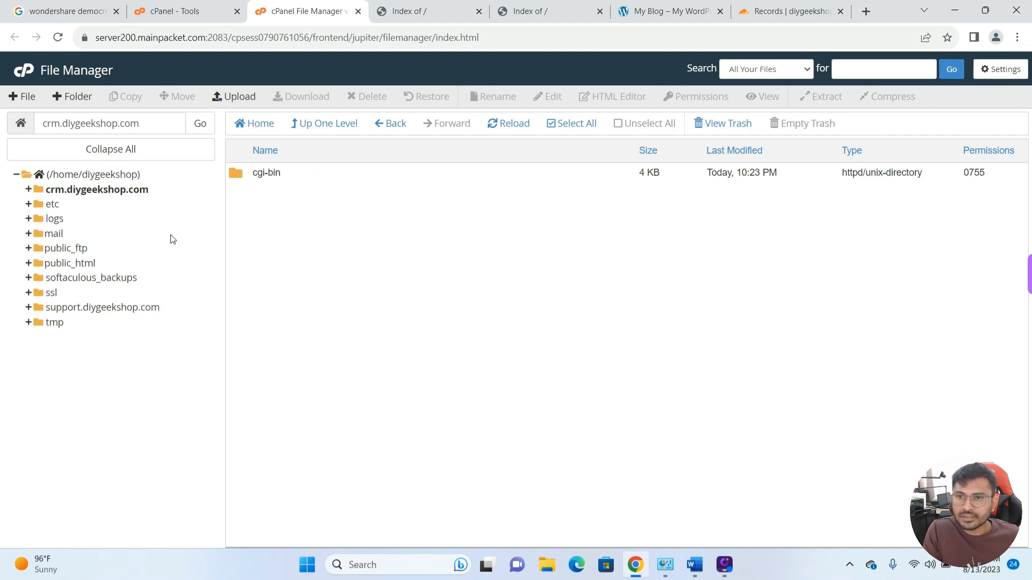
left_click(110, 193)
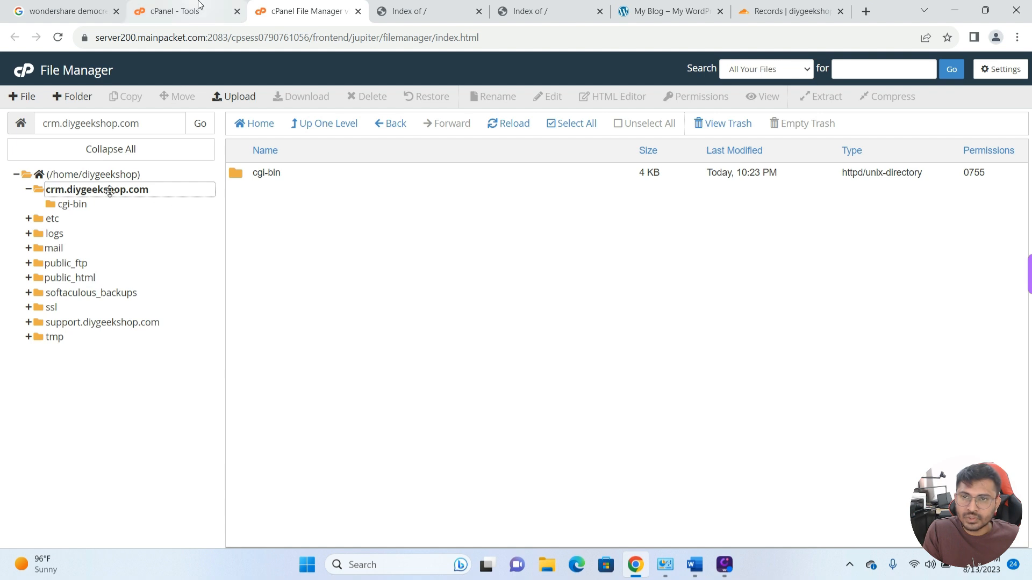
left_click(190, 16)
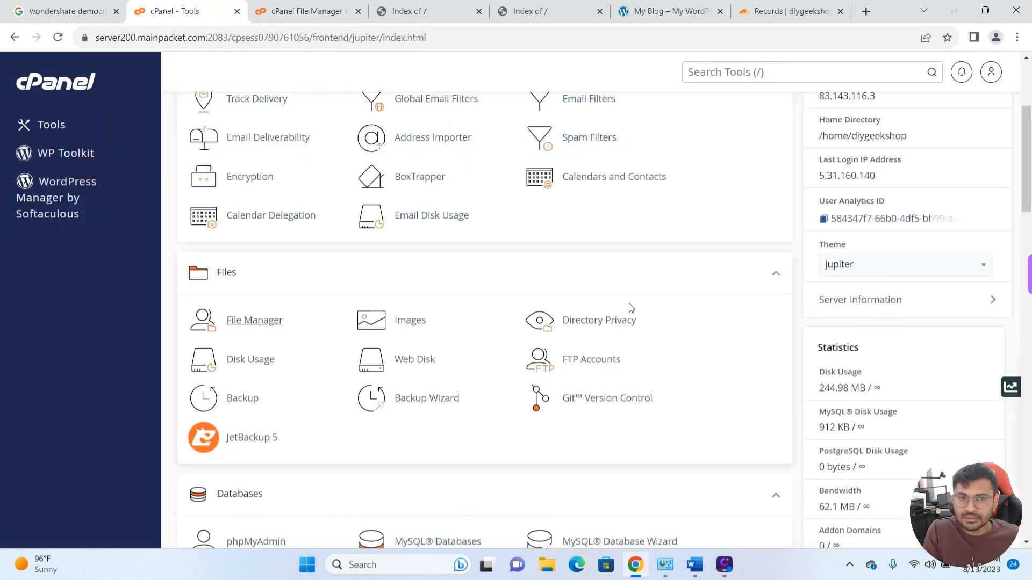
scroll(632, 313, "down", 2)
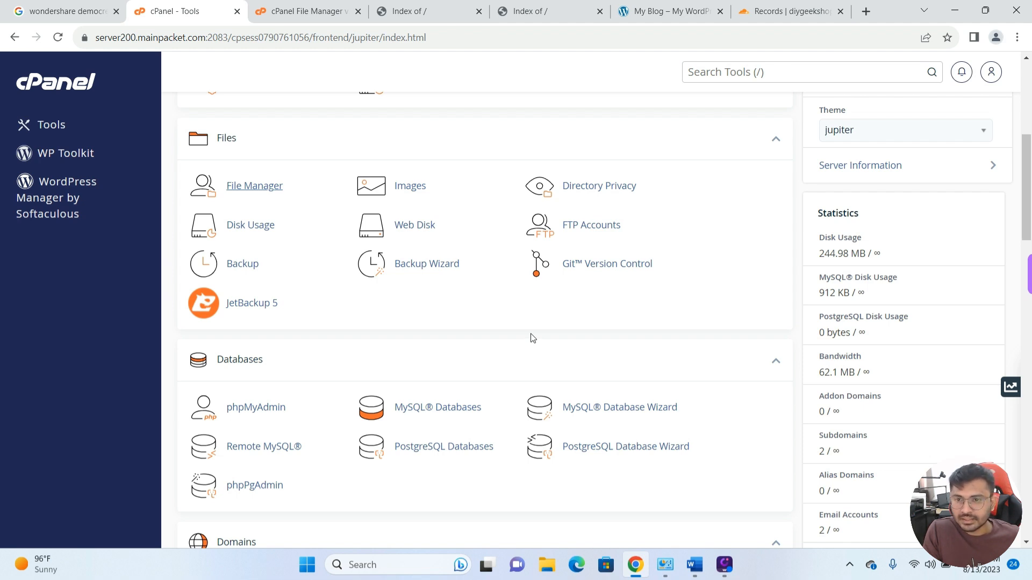
scroll(532, 338, "up", 6)
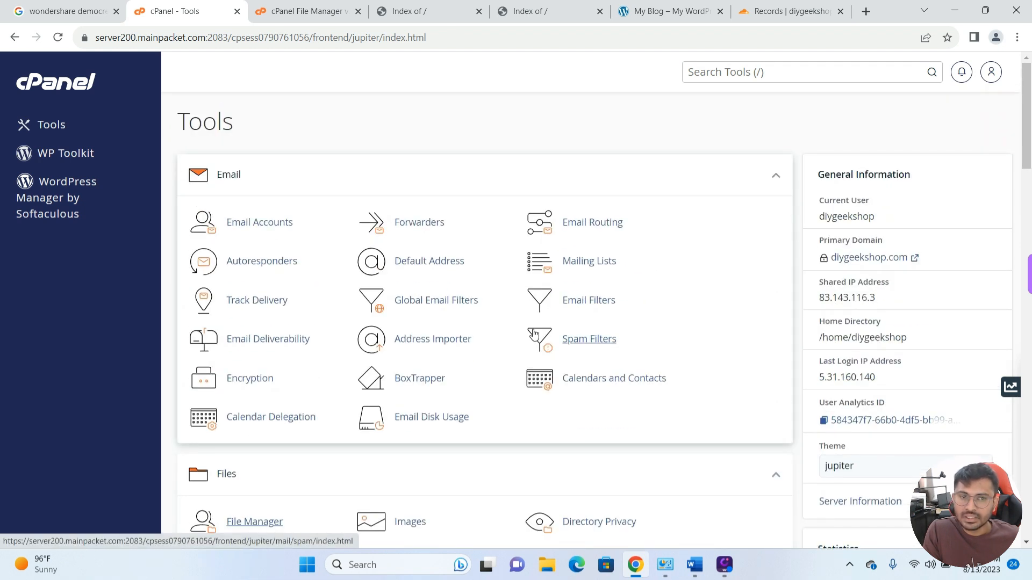
scroll(533, 334, "down", 3)
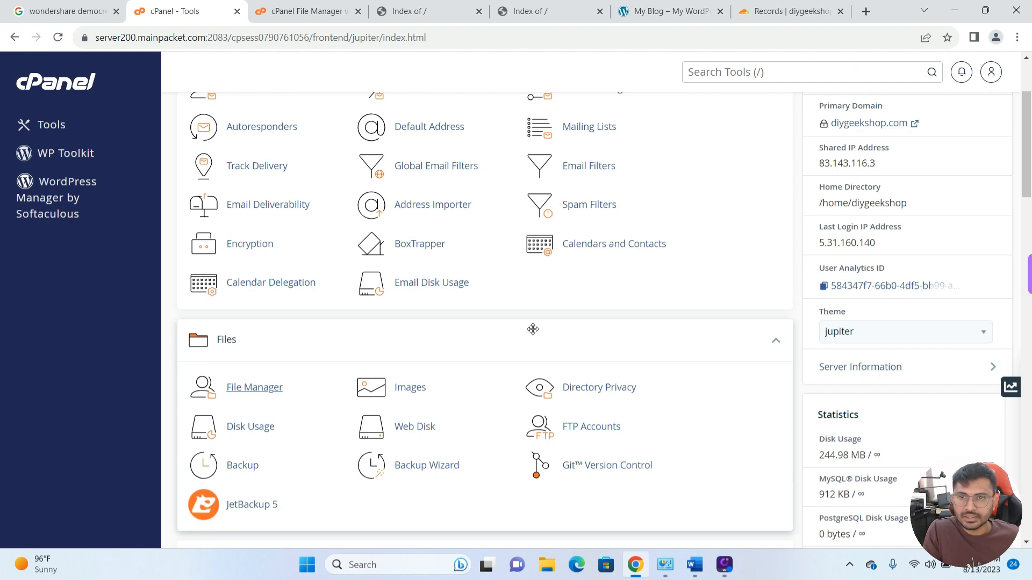
scroll(533, 328, "up", 3)
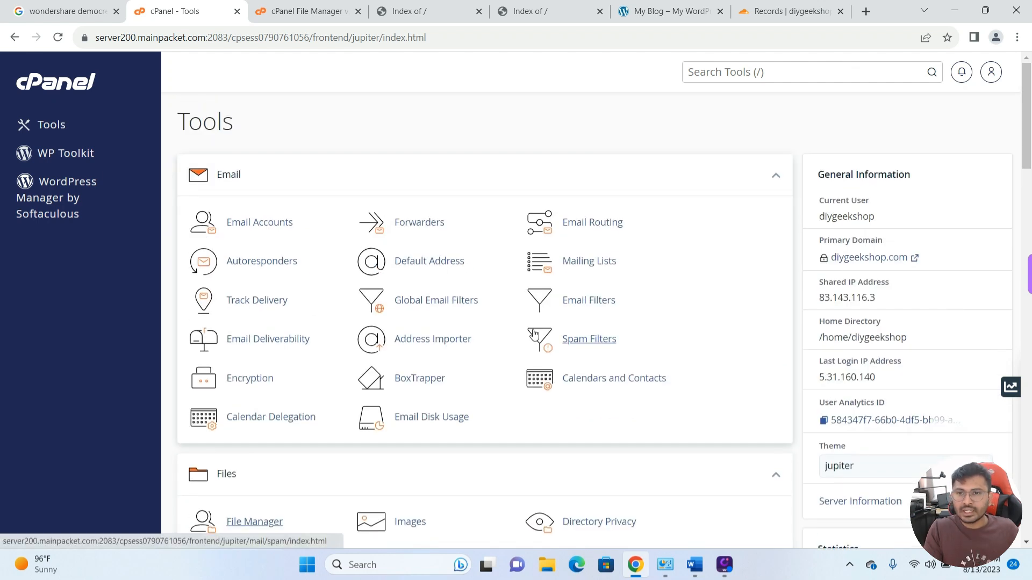